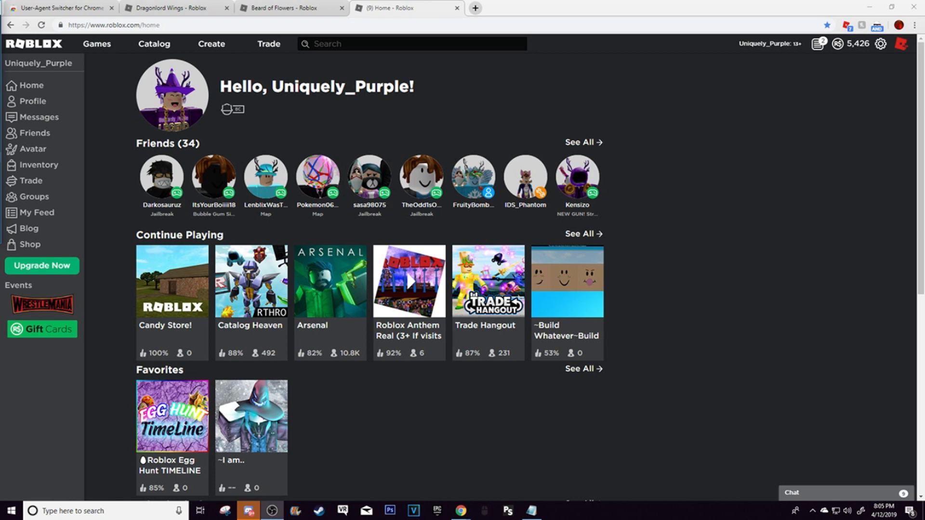
- Go to the Dragonlord Wings page and highlight its Google Play exclusive price note
left_click(191, 6)
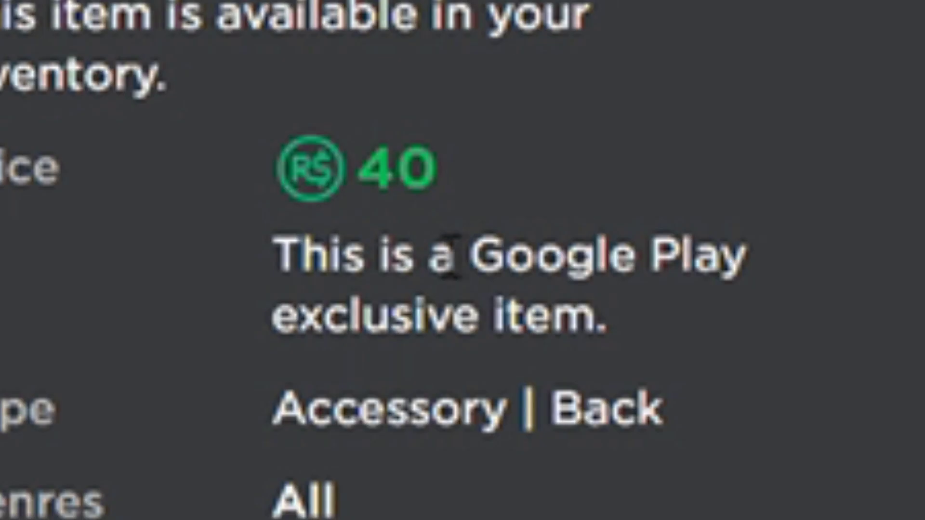
left_click_drag(486, 159, 502, 161)
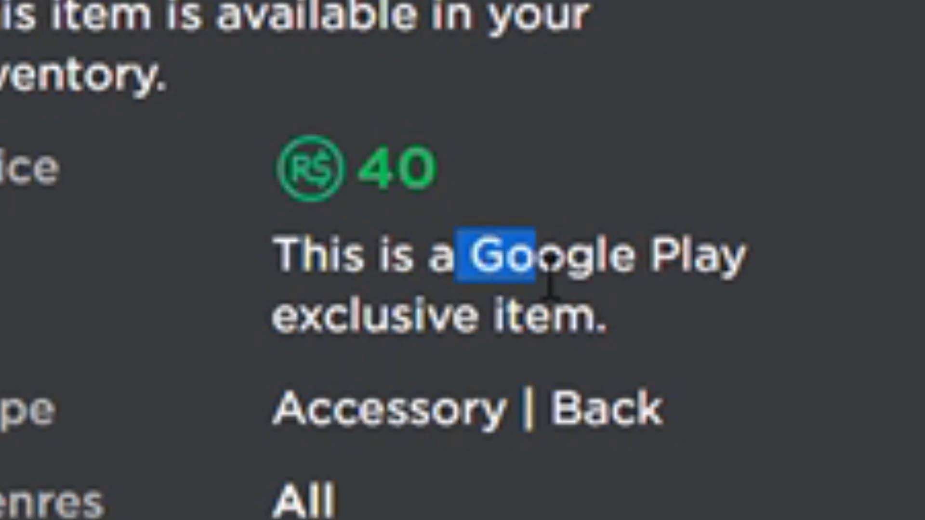
left_click_drag(550, 270, 595, 316)
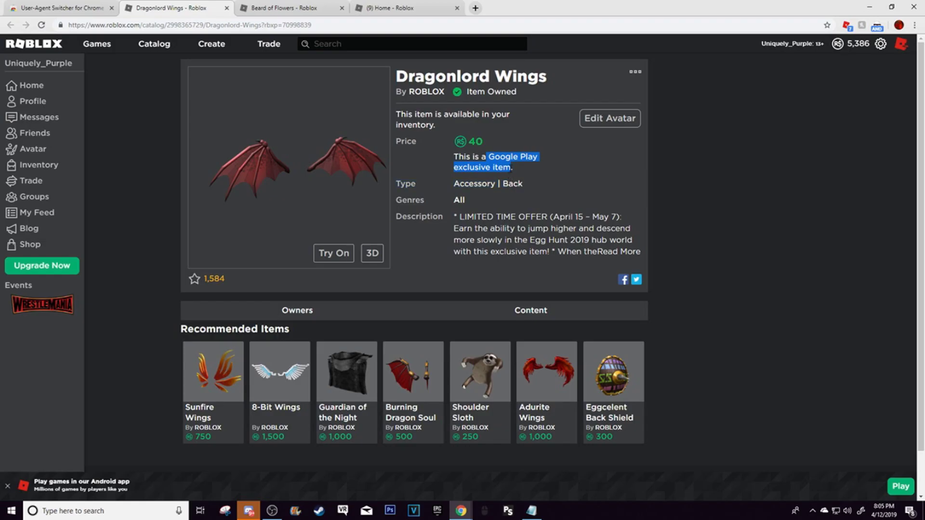
- Dismiss the 'Play games in our Android app' promotion banner
left_click(555, 170)
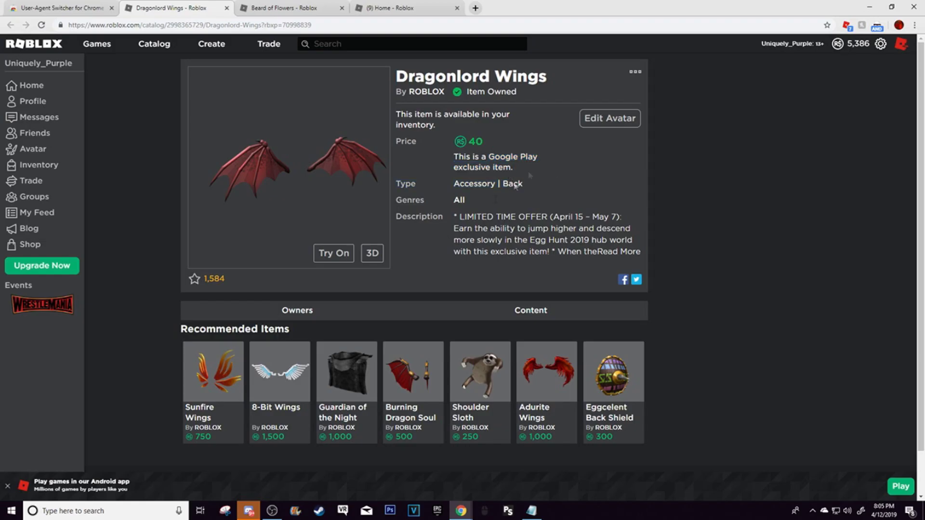
left_click(6, 487)
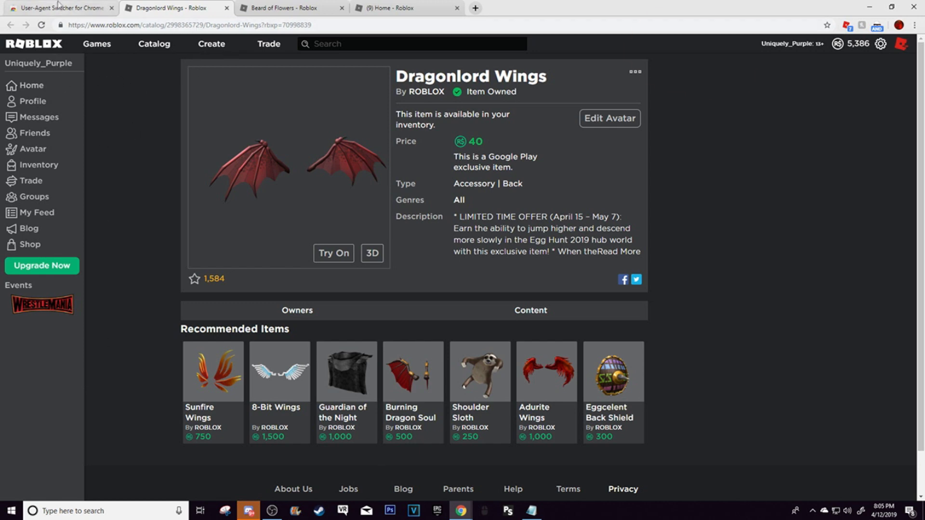
left_click(60, 5)
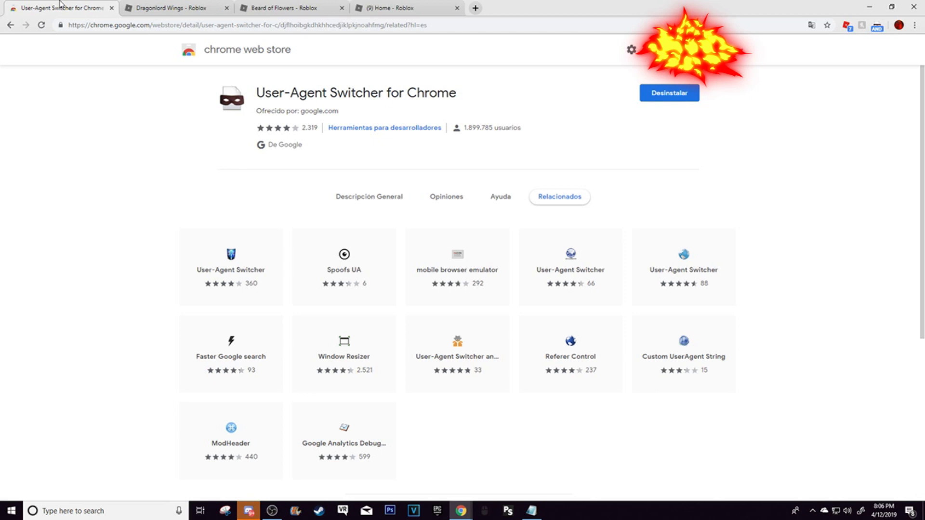
- Set the UA Spoofer extension to report the browser as Android KitKat
mouse_move(337, 277)
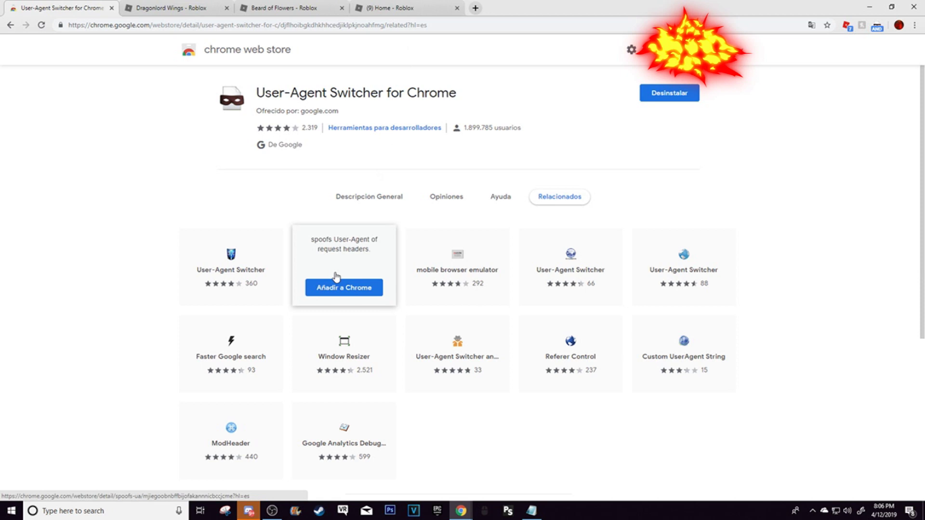
left_click_drag(293, 49, 204, 49)
left_click(301, 51)
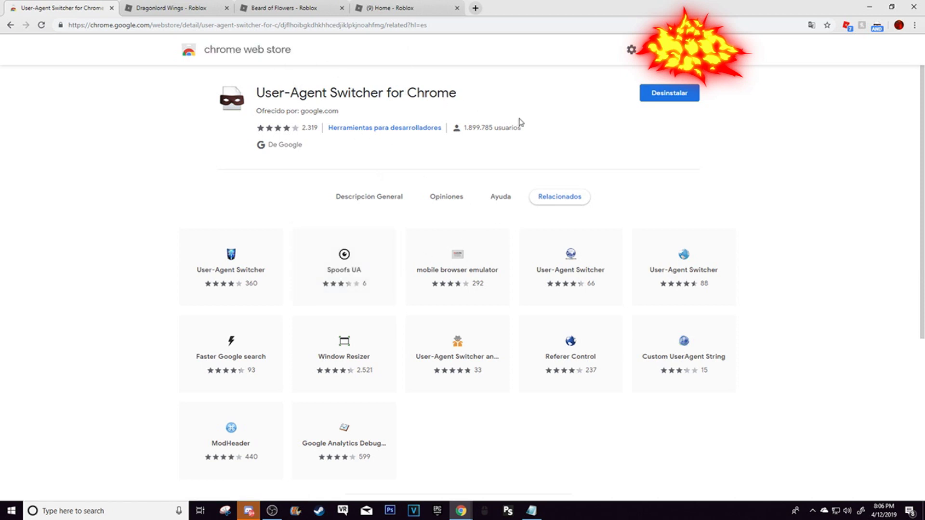
left_click(669, 95)
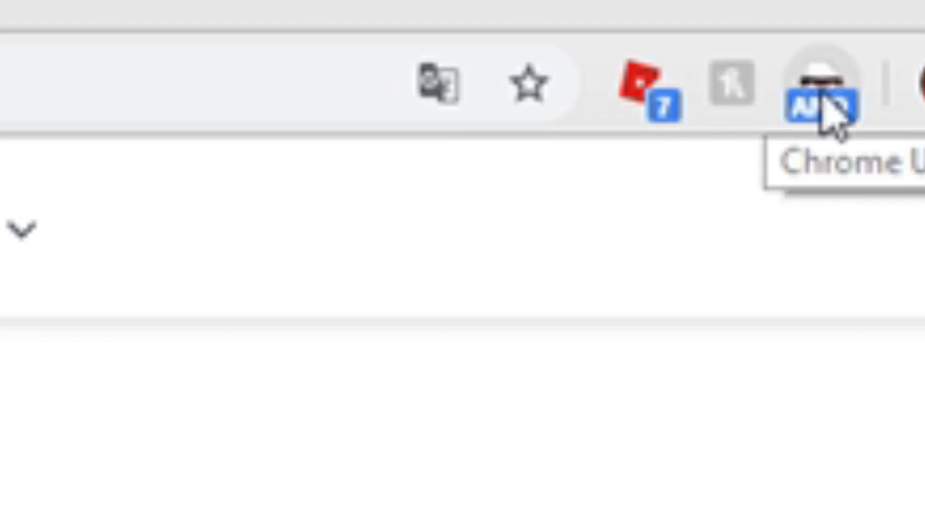
left_click(877, 28)
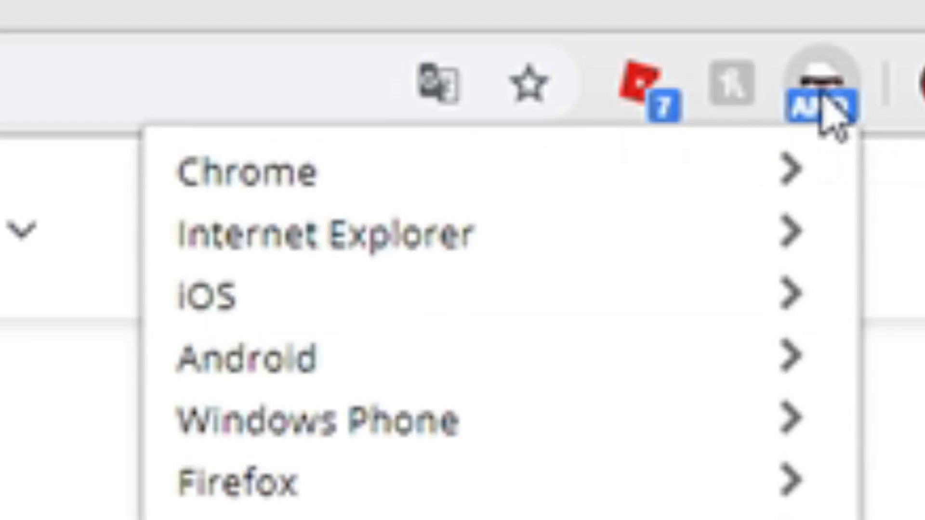
left_click(509, 352)
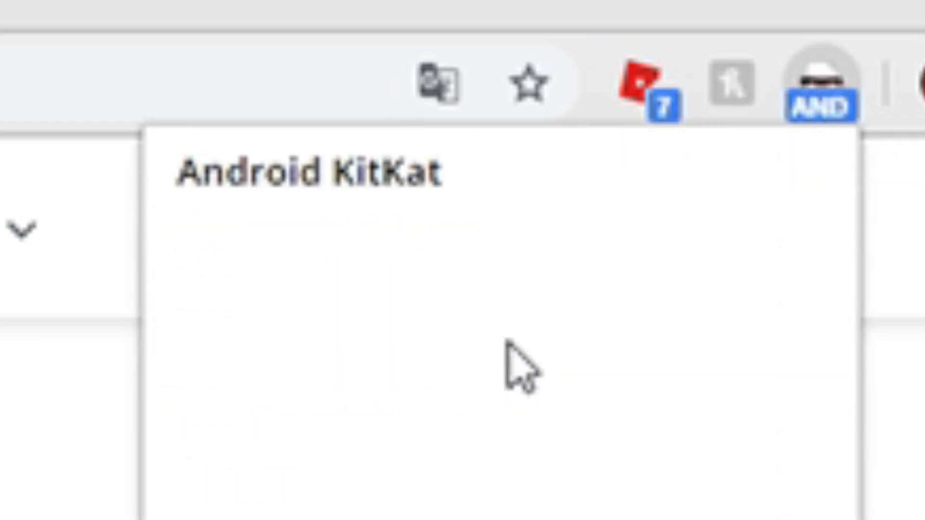
left_click(350, 178)
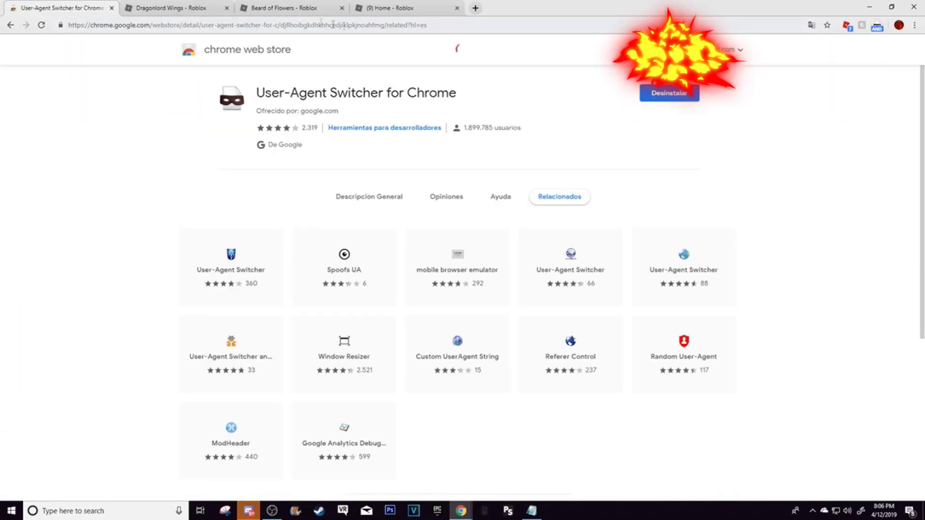
left_click(310, 5)
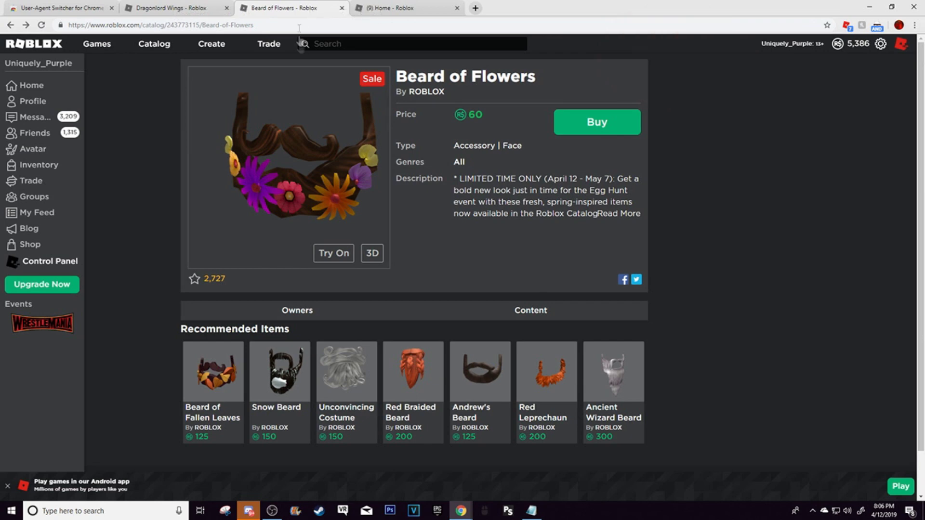
- Inspect the Beard of Flowers Buy button in Chrome DevTools
right_click(585, 125)
left_click(484, 140)
left_click_drag(435, 76, 529, 85)
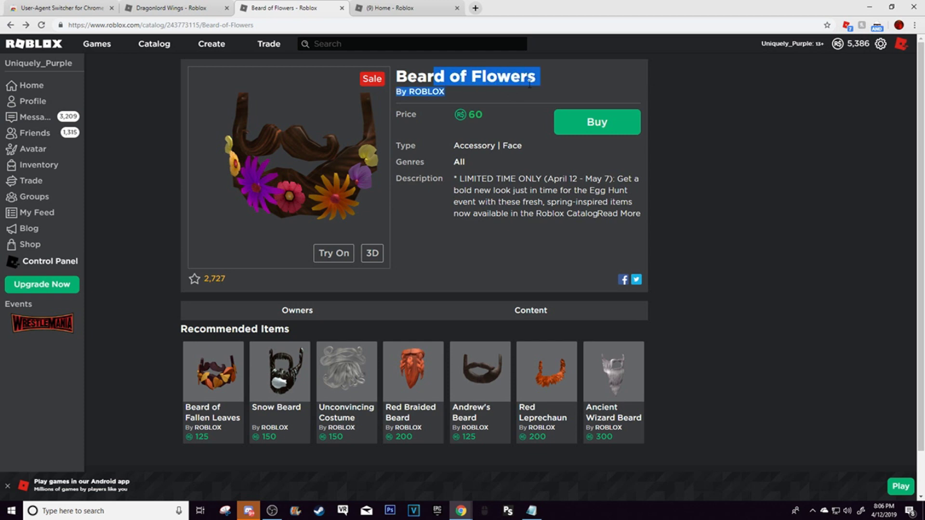
left_click(470, 85)
left_click(390, 8)
left_click(289, 8)
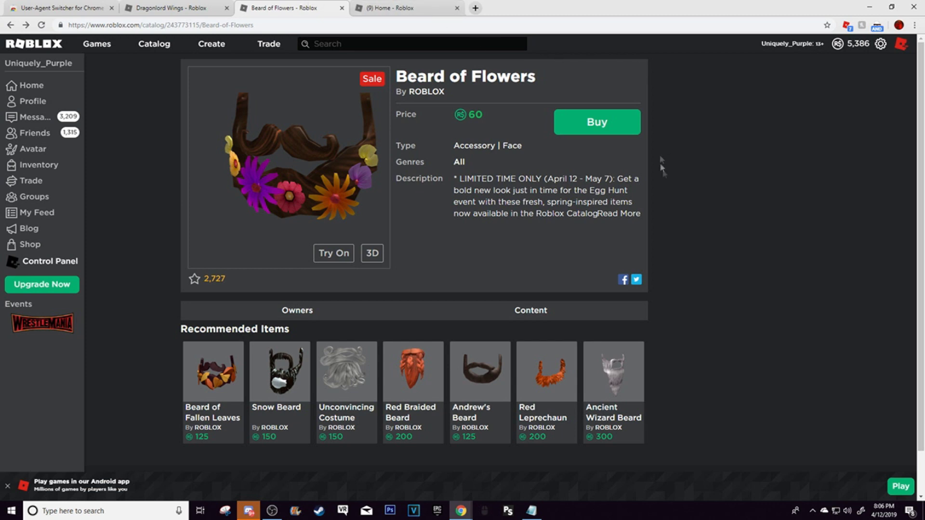
right_click(576, 127)
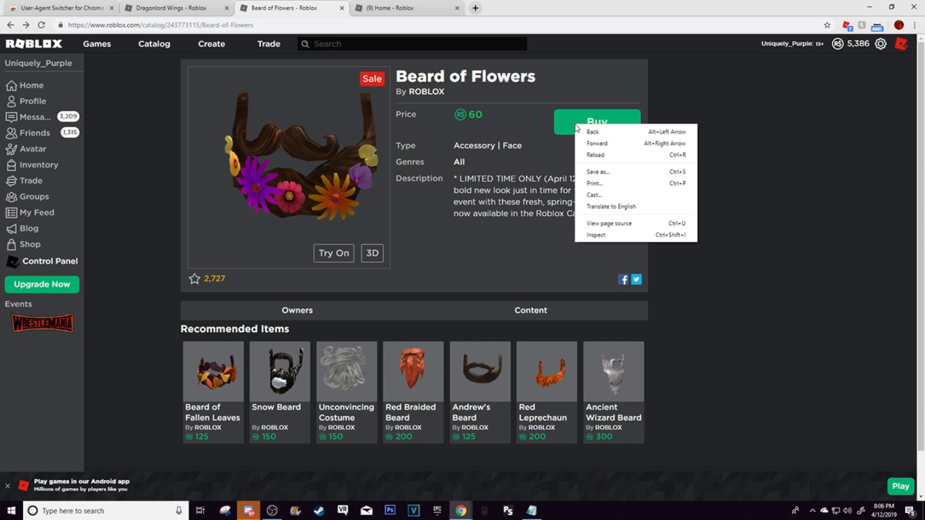
left_click(616, 236)
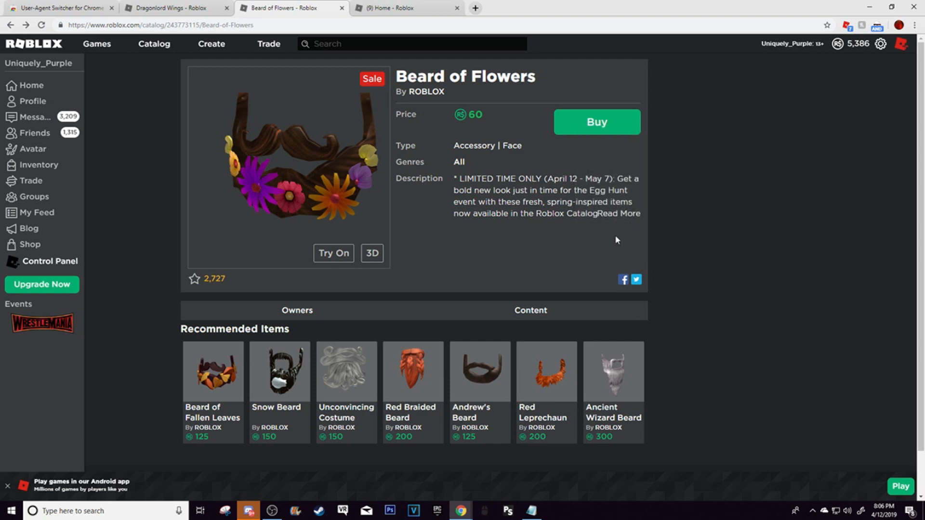
- Replace the Buy button's data-product-id with 512579082 copied from the notes
left_click(532, 511)
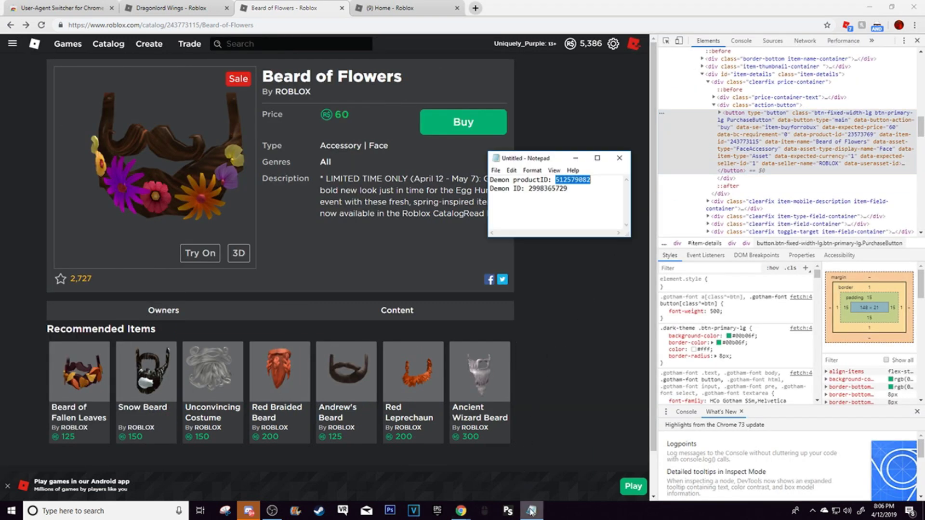
key("ctrl+a")
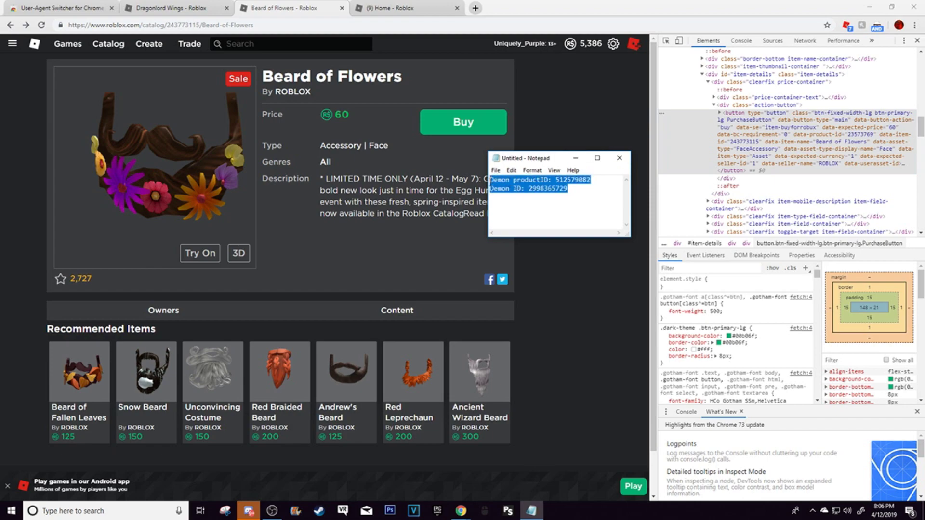
left_click(567, 189)
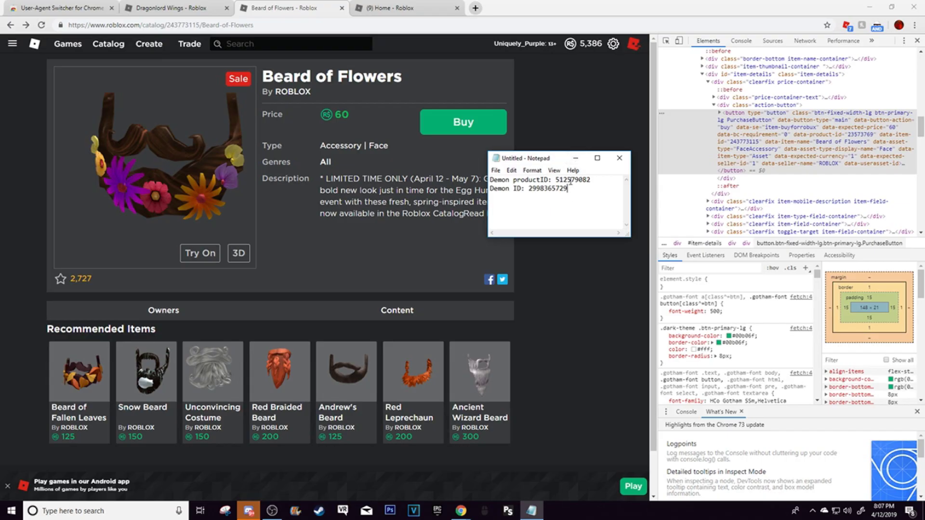
double_click(569, 180)
right_click(569, 180)
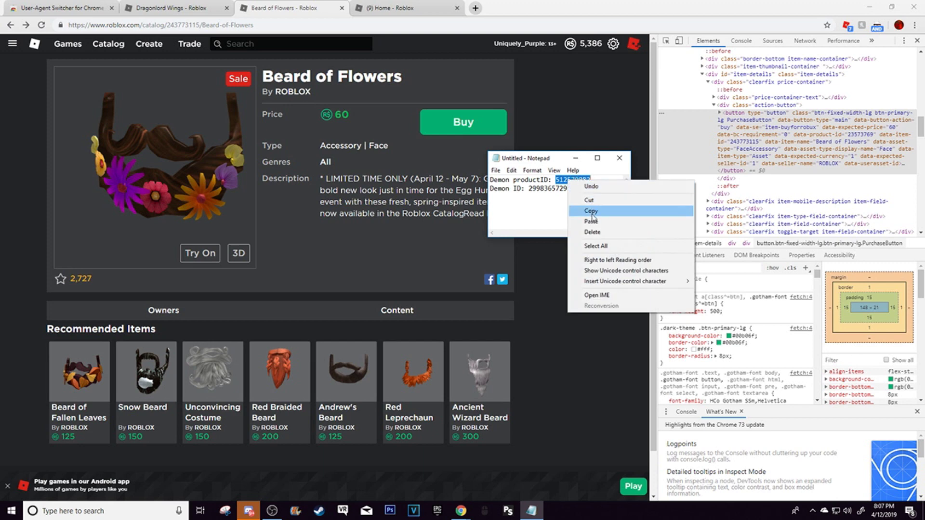
left_click(591, 212)
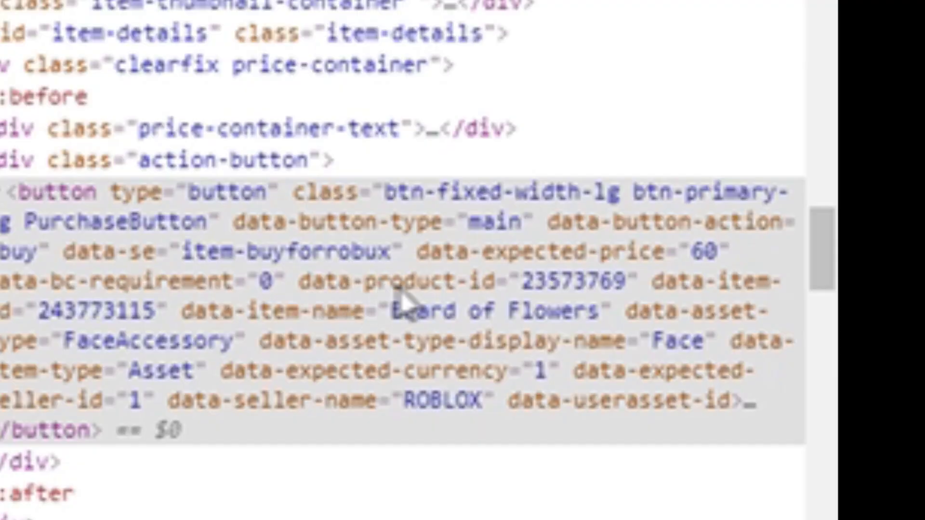
double_click(557, 301)
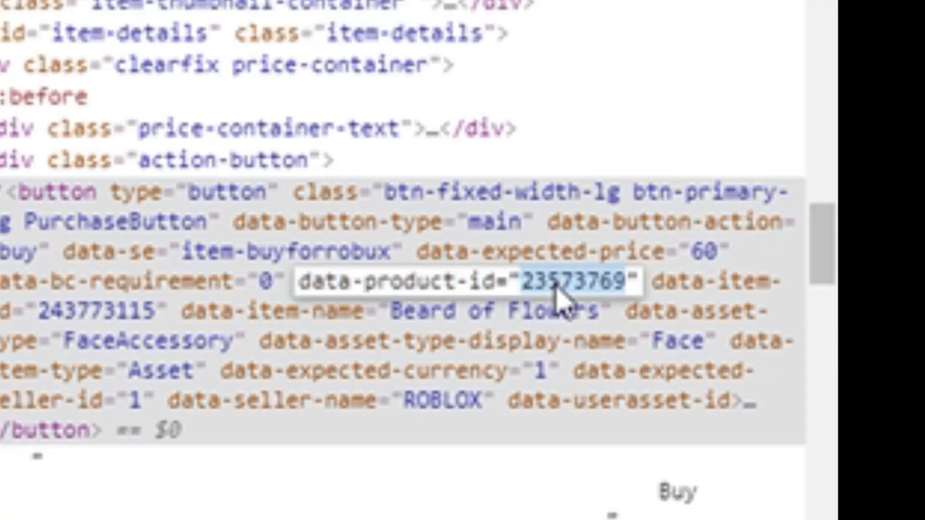
key("ctrl+v")
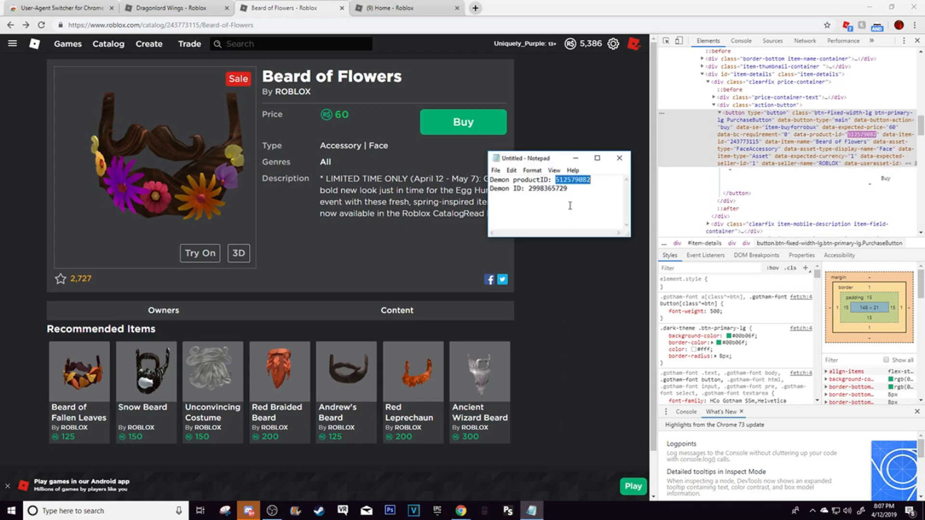
double_click(548, 189)
right_click(544, 188)
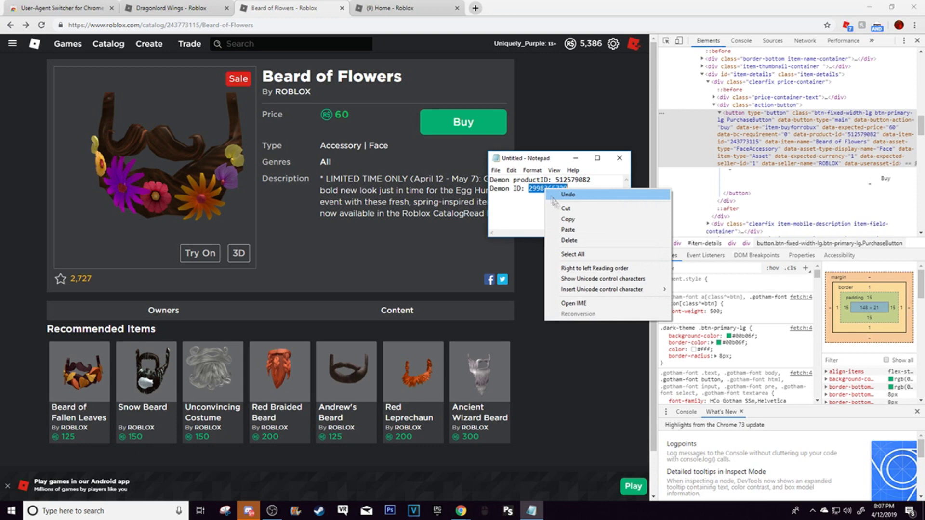
left_click(569, 221)
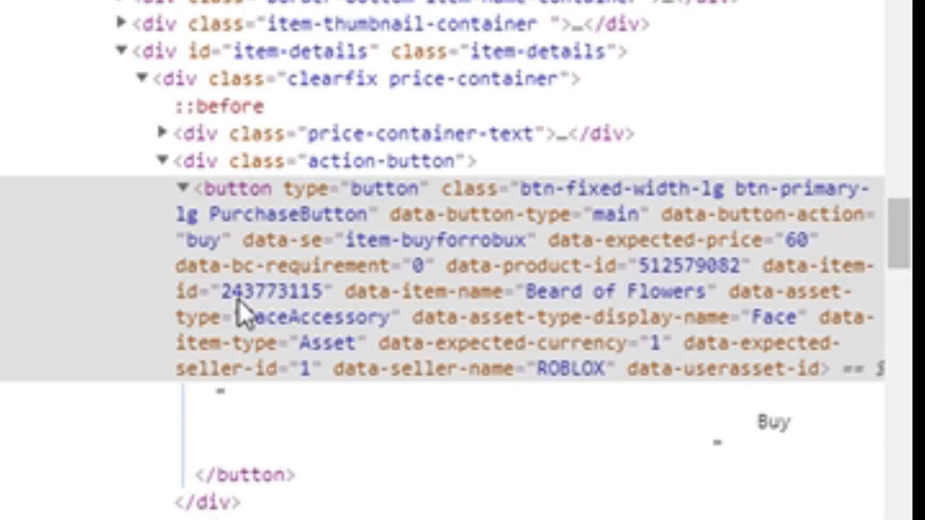
double_click(254, 302)
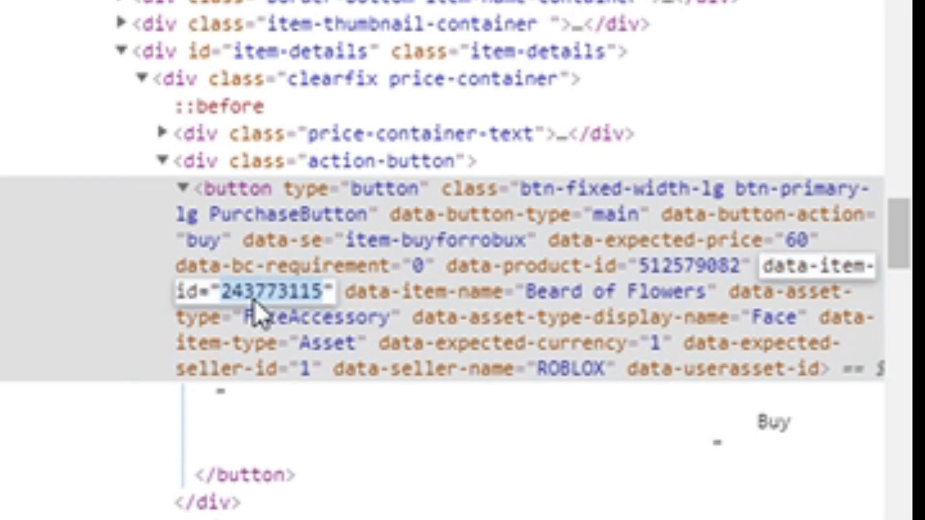
key("ctrl+v")
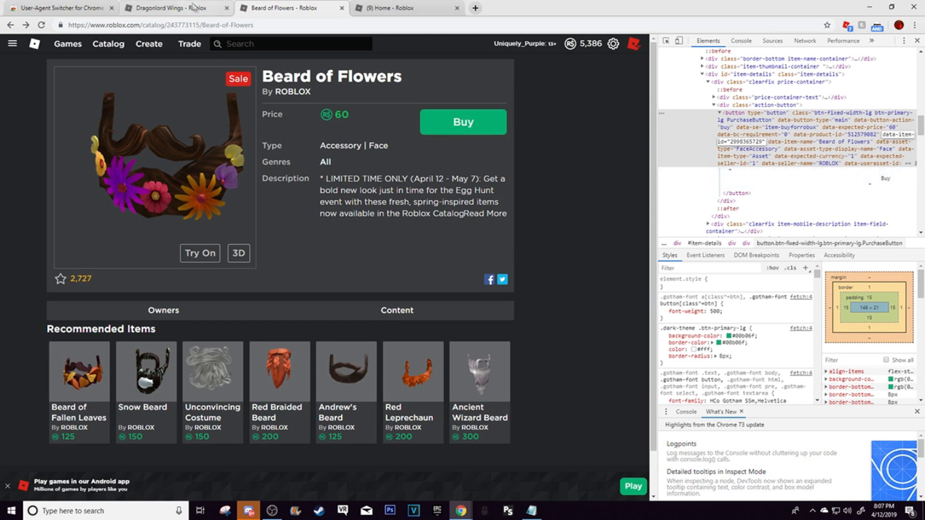
left_click(183, 7)
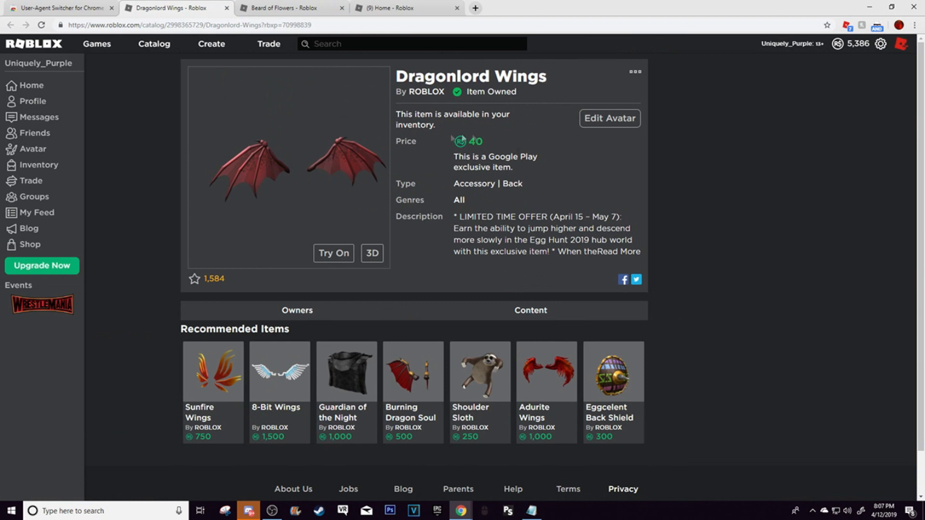
- Change the Beard of Flowers data-expected-price from 60 to 40 and close DevTools
left_click(290, 7)
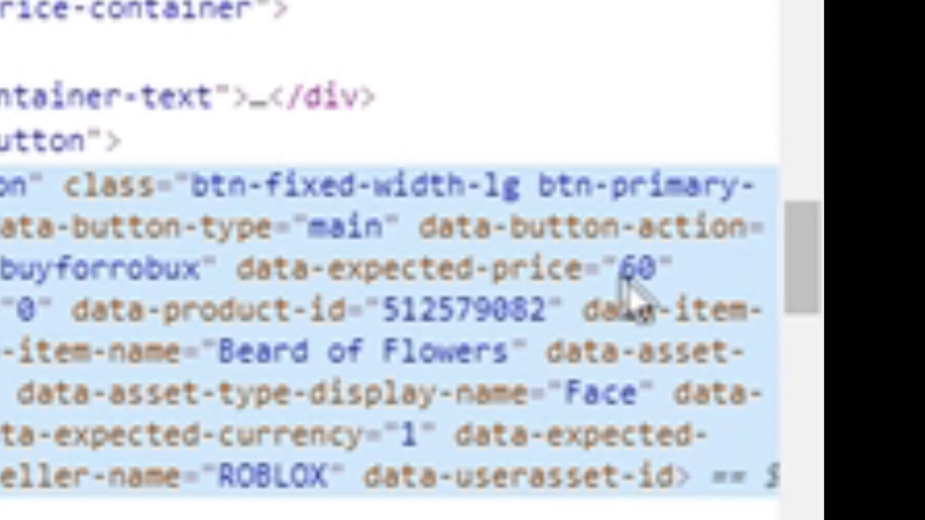
double_click(892, 128)
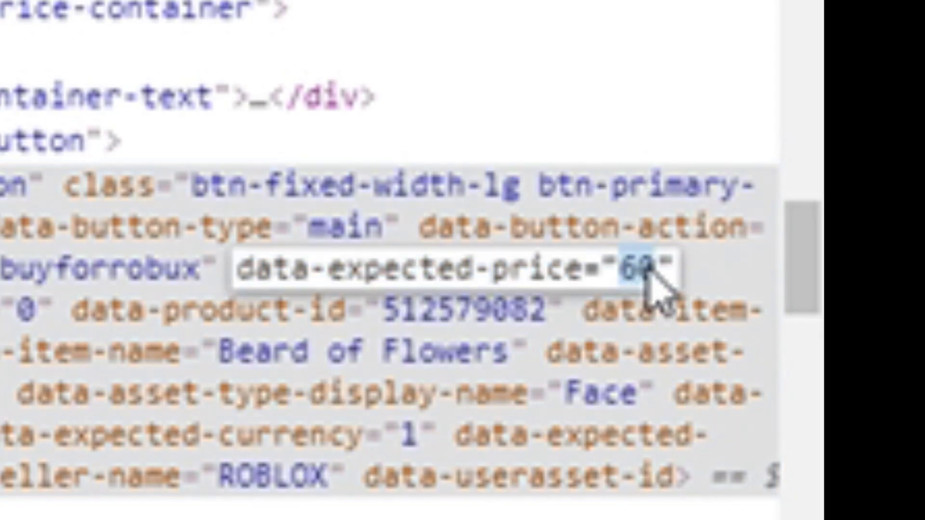
type("40")
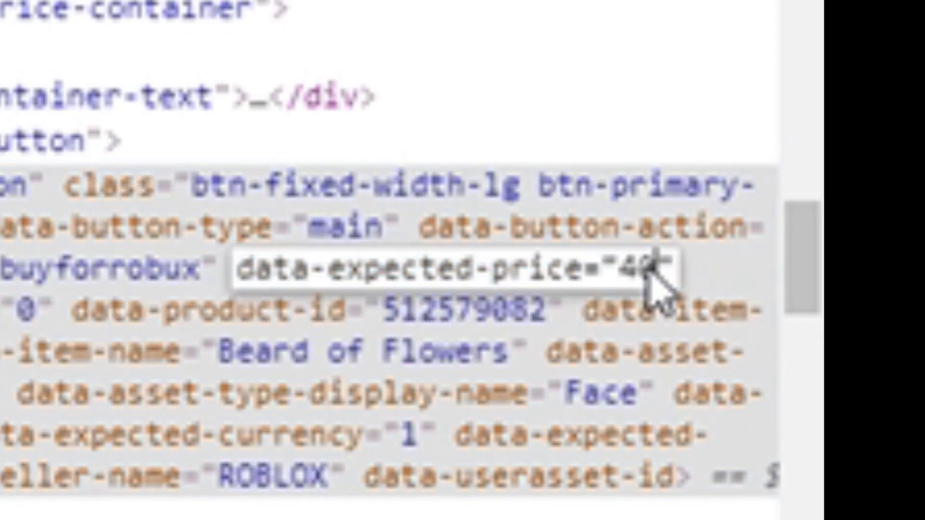
key("Return")
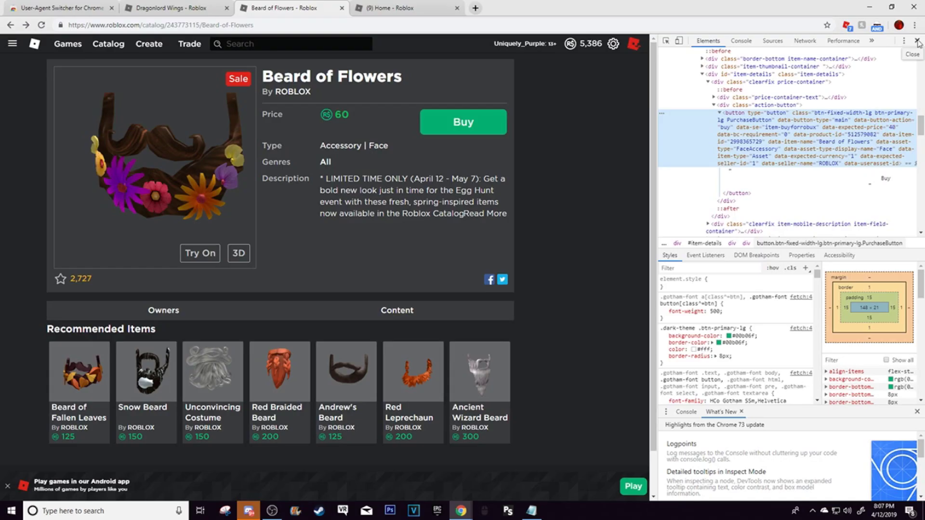
left_click(918, 42)
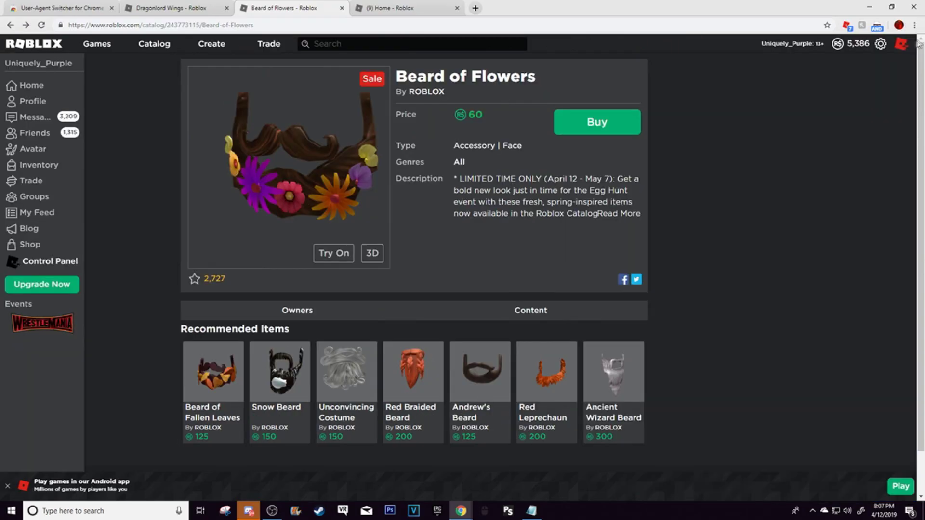
- Buy the item for 40 Robux through Buy Now, then go to the Avatar page
left_click(609, 129)
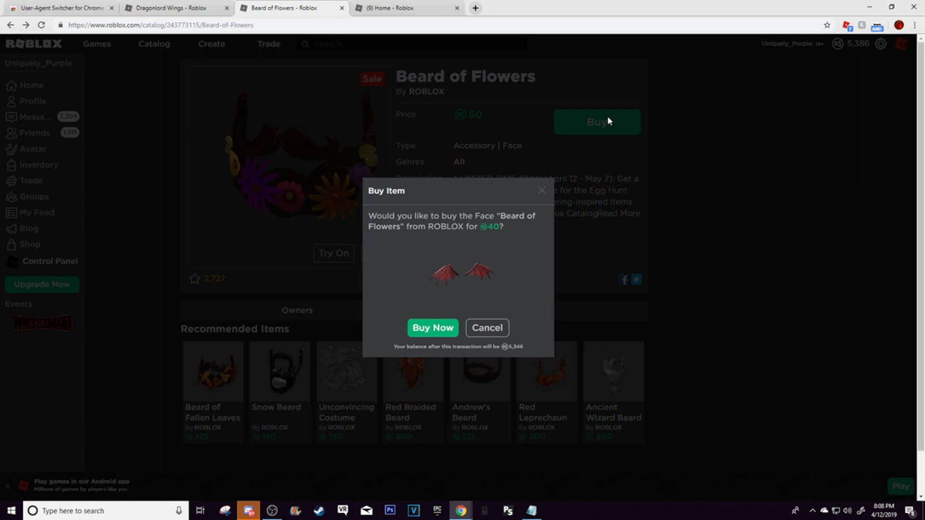
left_click_drag(485, 227, 504, 228)
left_click(515, 247)
double_click(485, 263)
left_click(516, 235)
left_click(542, 190)
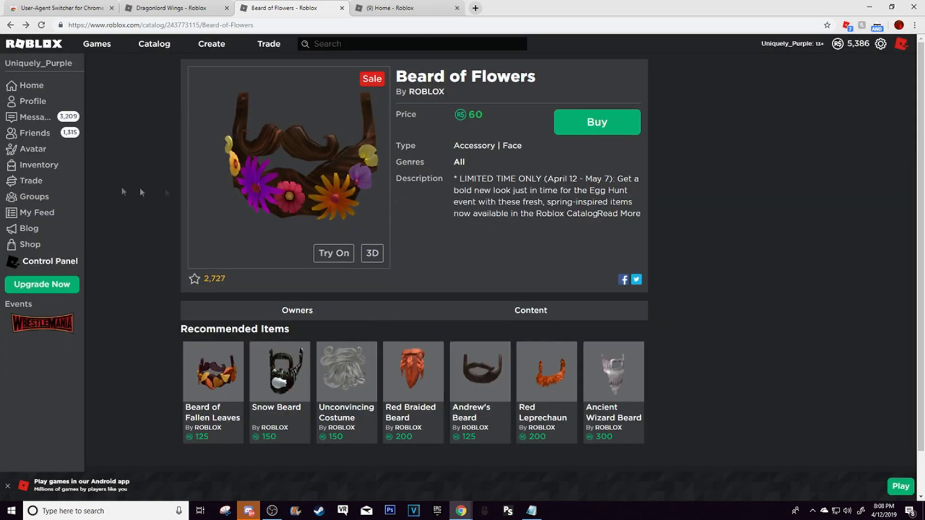
left_click(37, 151)
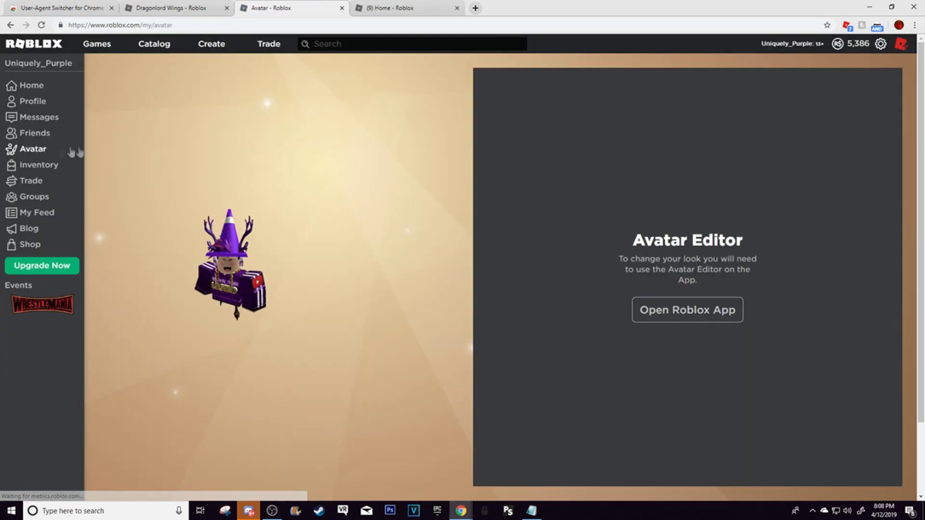
left_click(877, 26)
- Remove the User-Agent Switcher extension from Chrome and reload the Avatar page
right_click(878, 27)
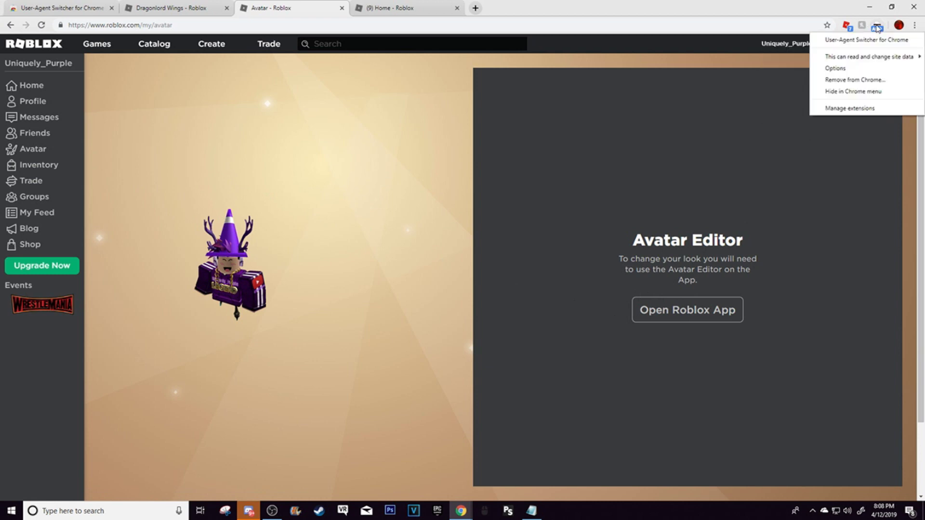
left_click(863, 82)
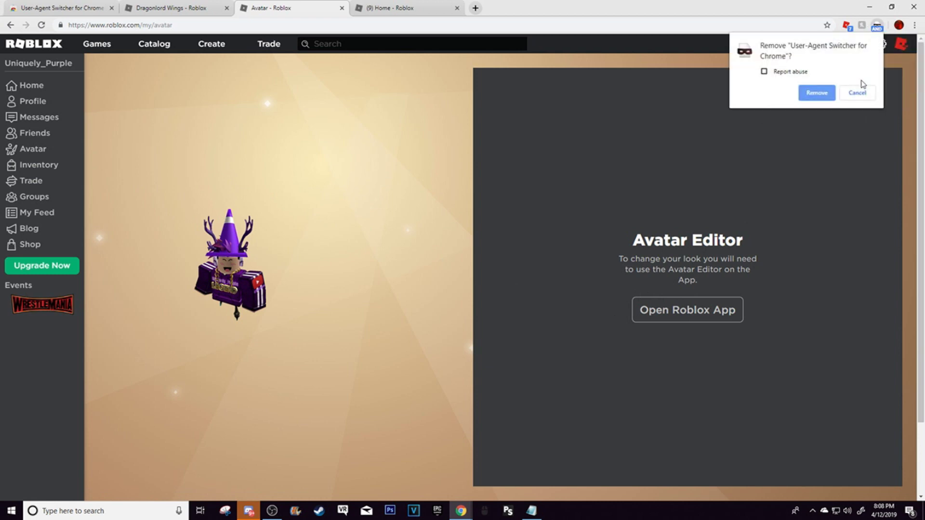
left_click(825, 95)
left_click(41, 25)
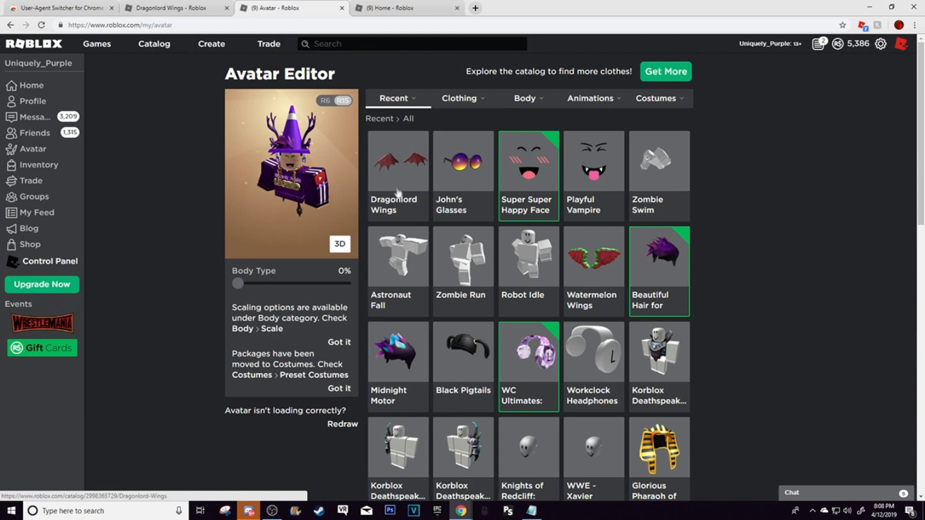
- Filter the Avatar Editor inventory to Face accessories and scroll through them
mouse_move(459, 98)
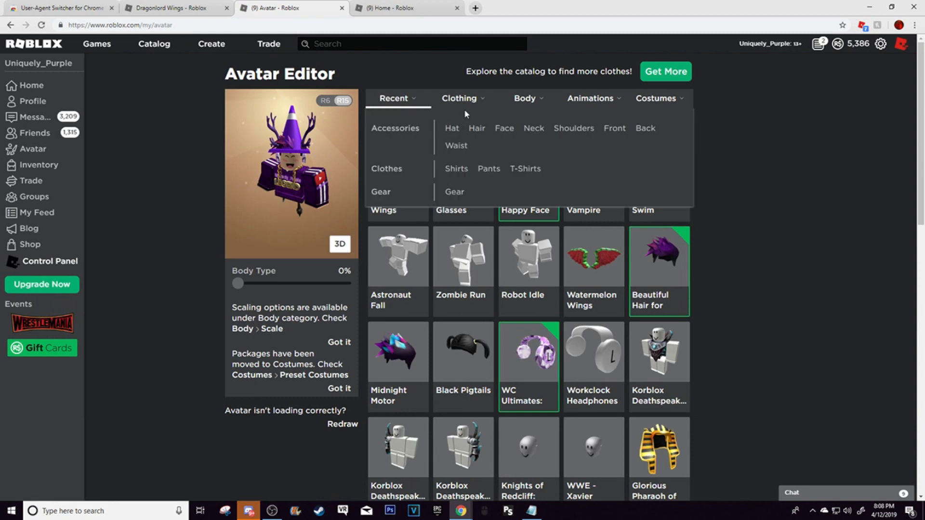
left_click(503, 128)
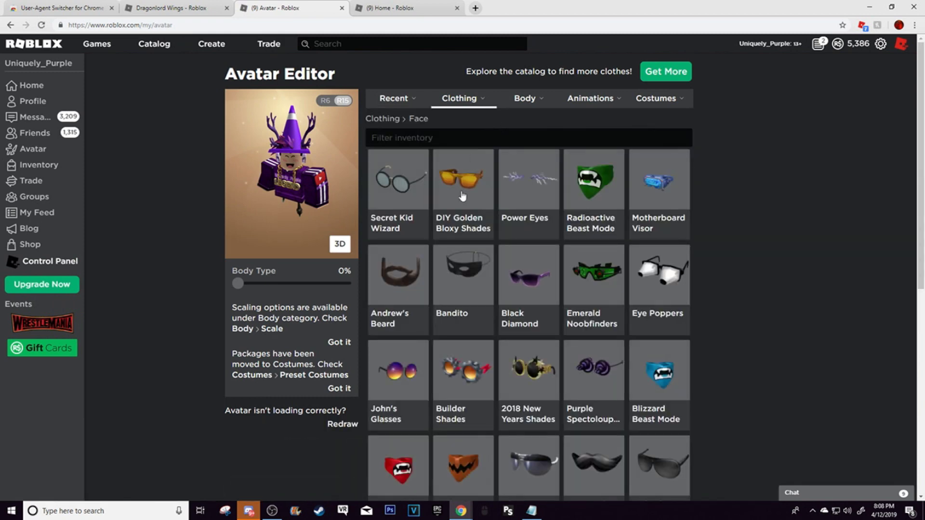
scroll(470, 289, "down", 5)
scroll(470, 297, "up", 5)
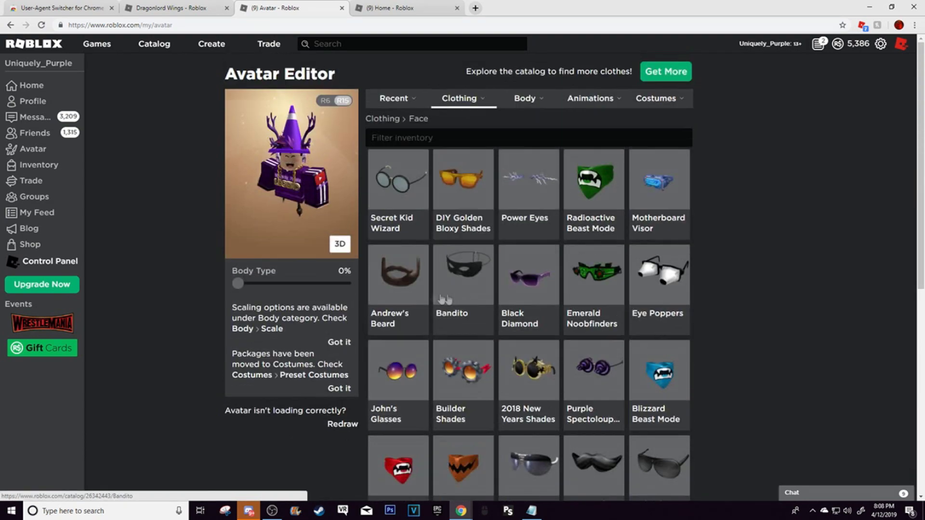
- Return to the Dragonlord Wings page and expand its full item description
left_click(183, 7)
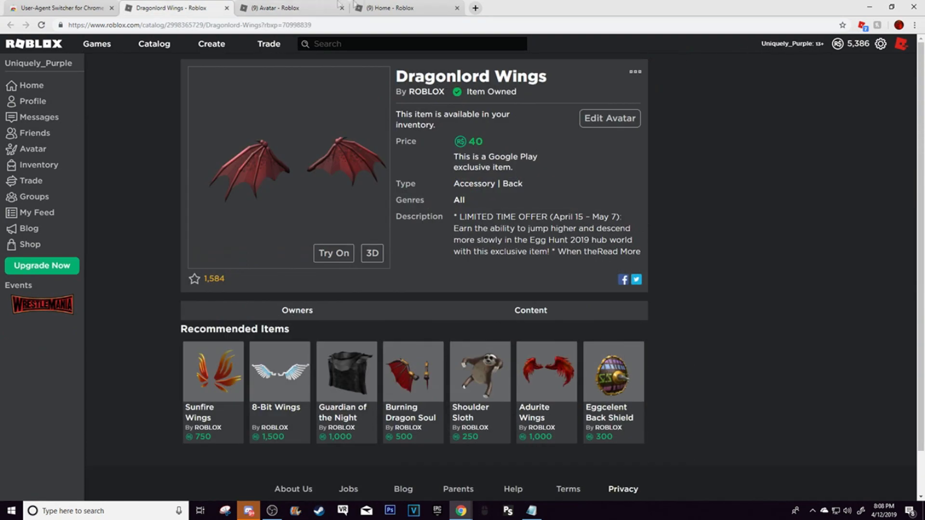
left_click(277, 8)
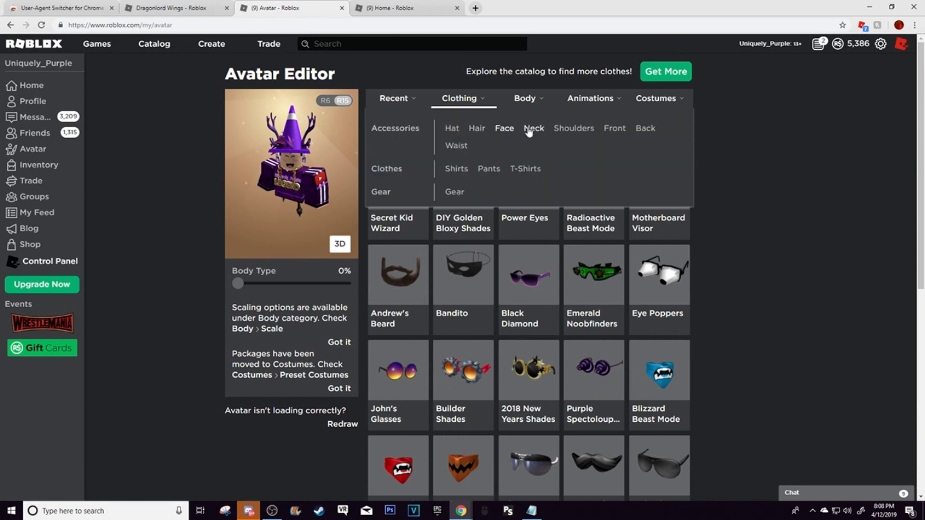
mouse_move(514, 99)
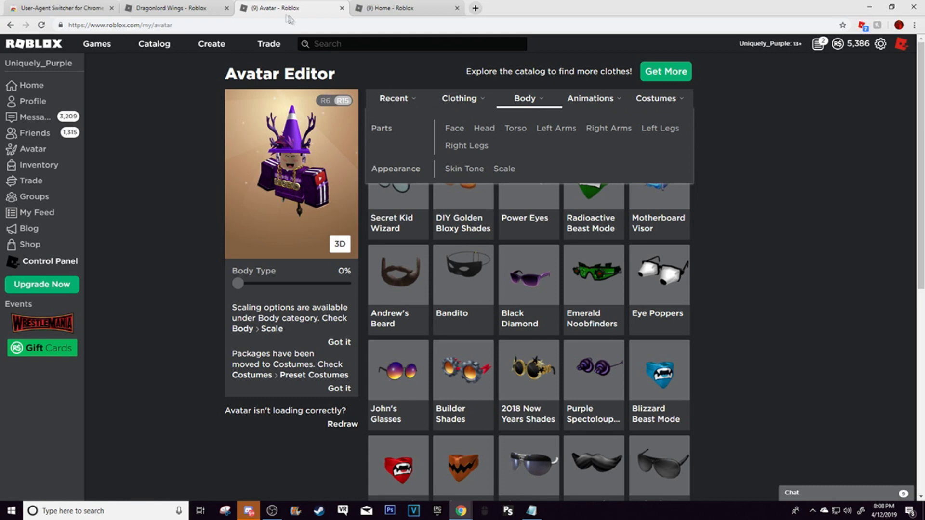
left_click(186, 6)
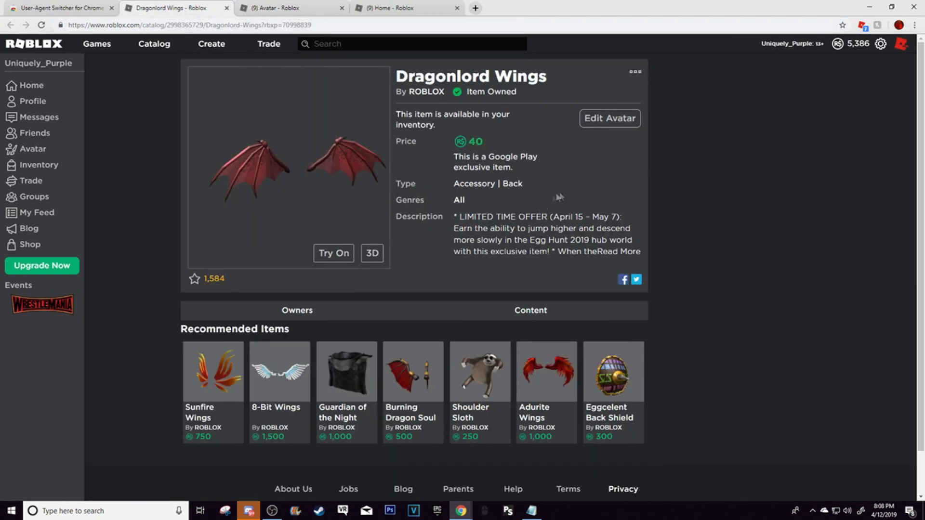
left_click(624, 252)
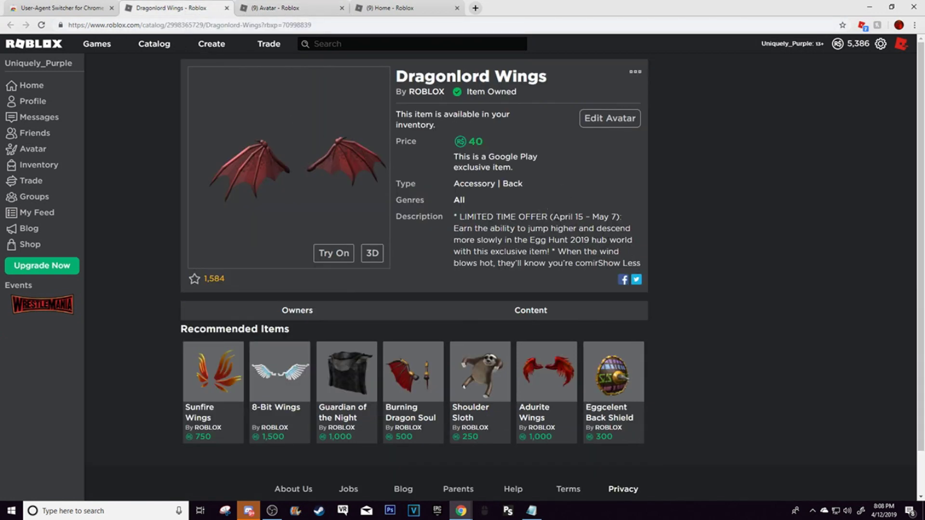
scroll(530, 234, "down", 1)
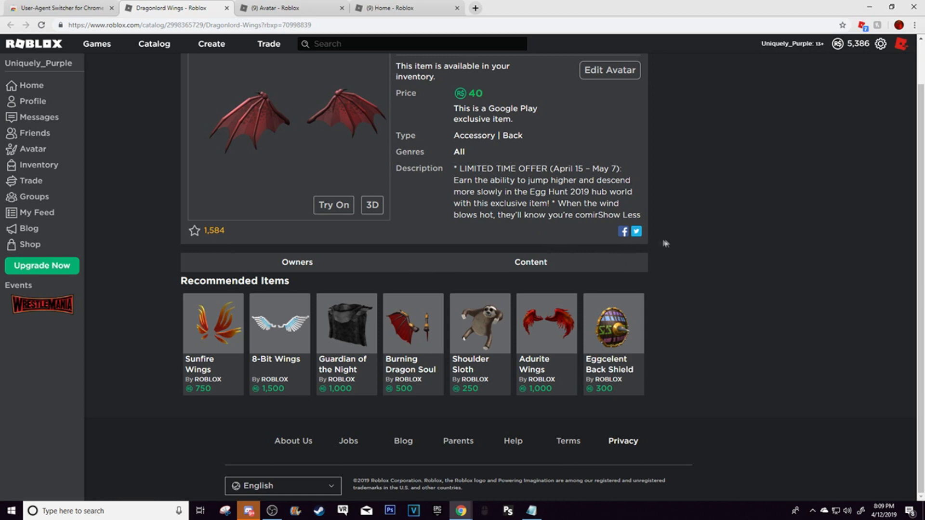
left_click(624, 215)
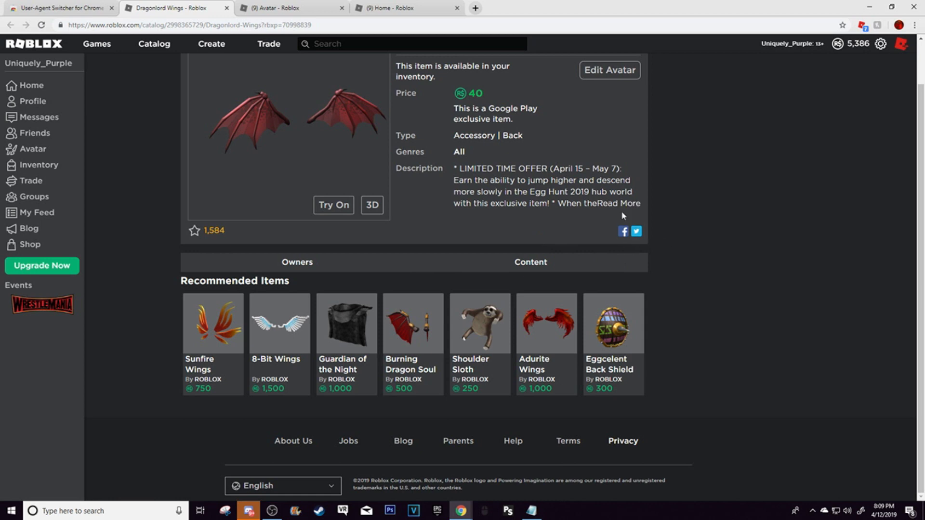